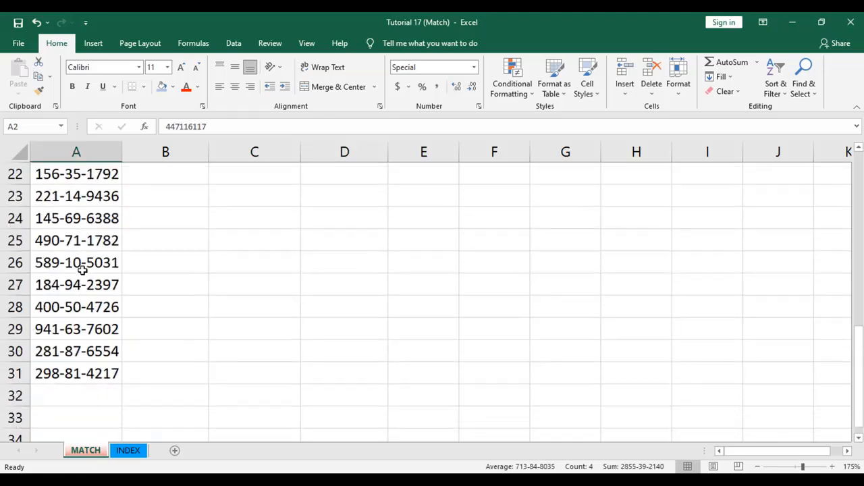
Examine the ID NO list in column A and the four lookup IDs in C2:C5
scroll(81, 270, up, 7)
click(83, 197)
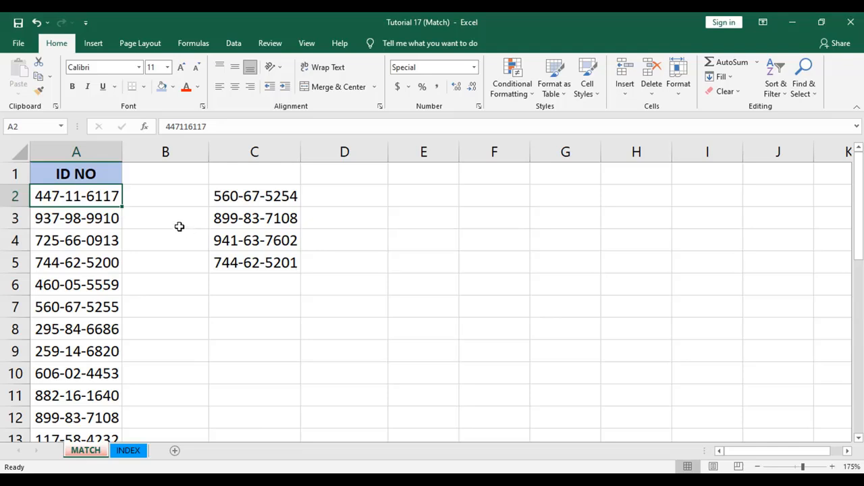
click(179, 224)
click(276, 196)
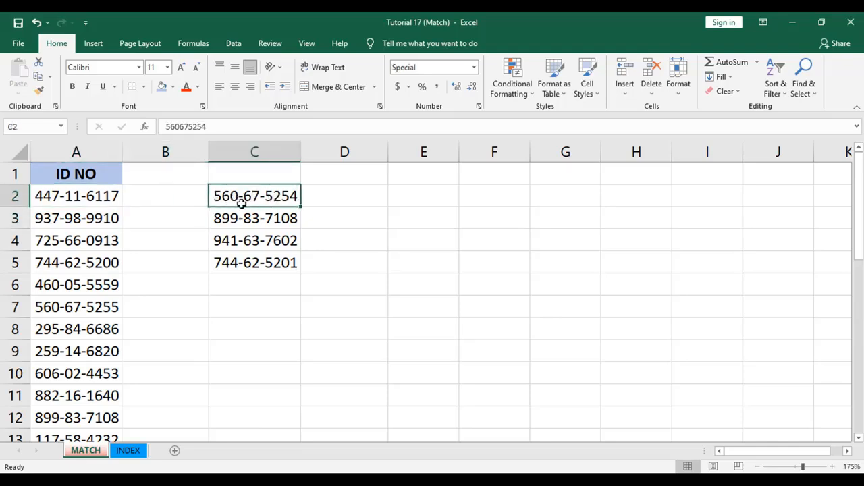
drag(244, 196, 249, 277)
click(343, 196)
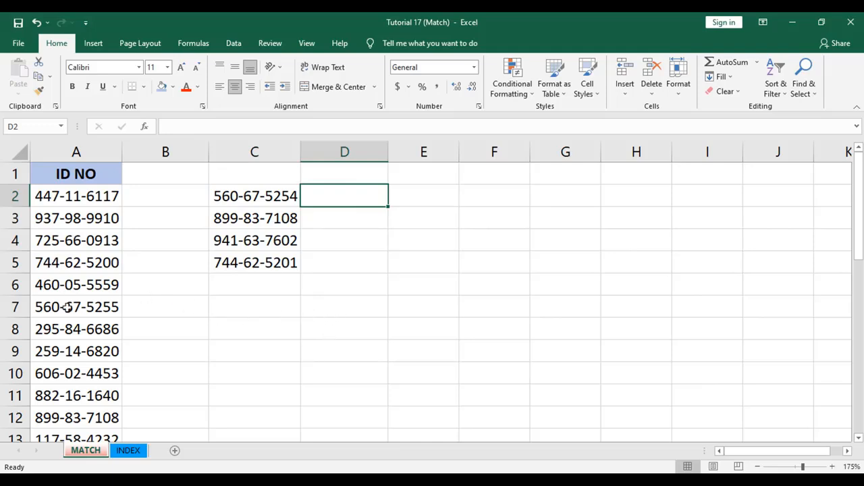
scroll(74, 327, down, 5)
scroll(85, 328, up, 5)
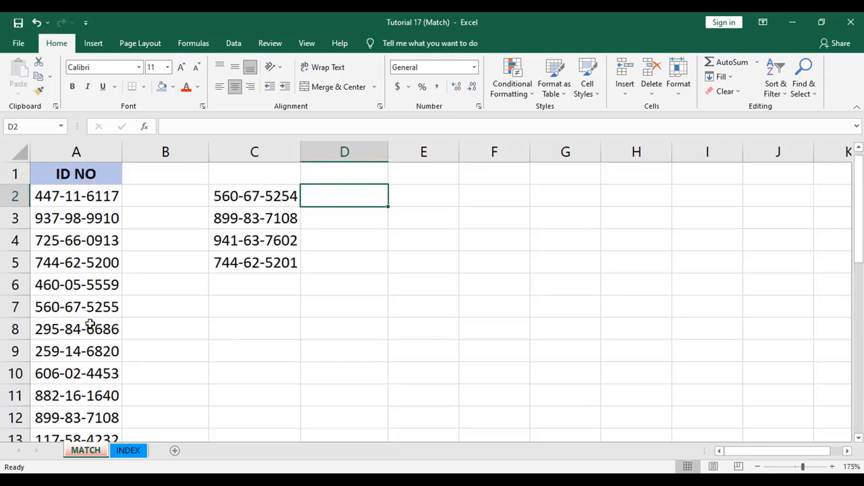
click(396, 291)
Enter the exact-match formula =MATCH(C2,A:A,0) in cell D2
click(332, 192)
text(=)
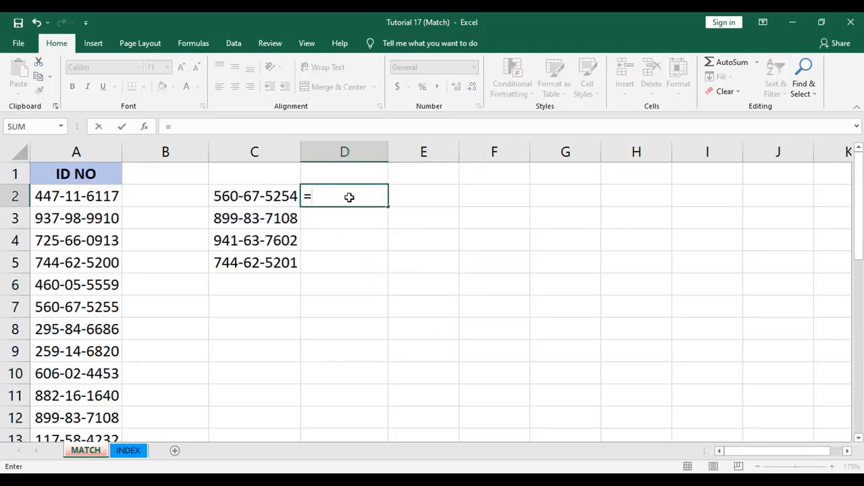
text(ma)
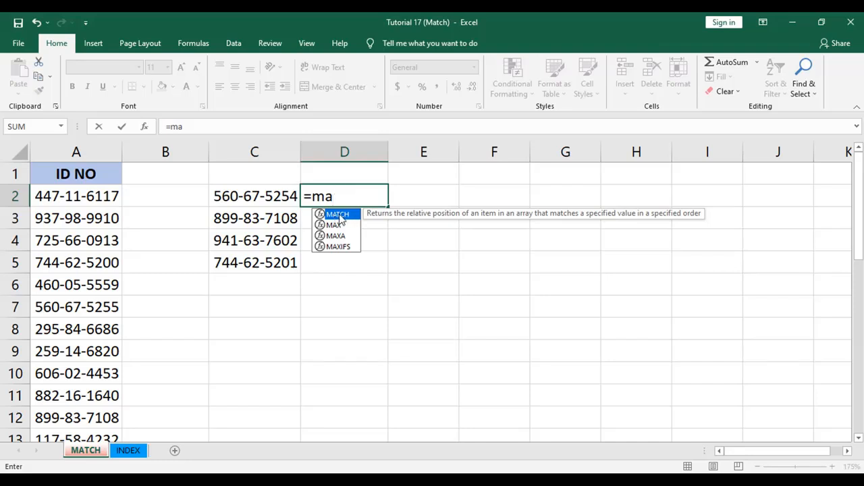
double_click(344, 219)
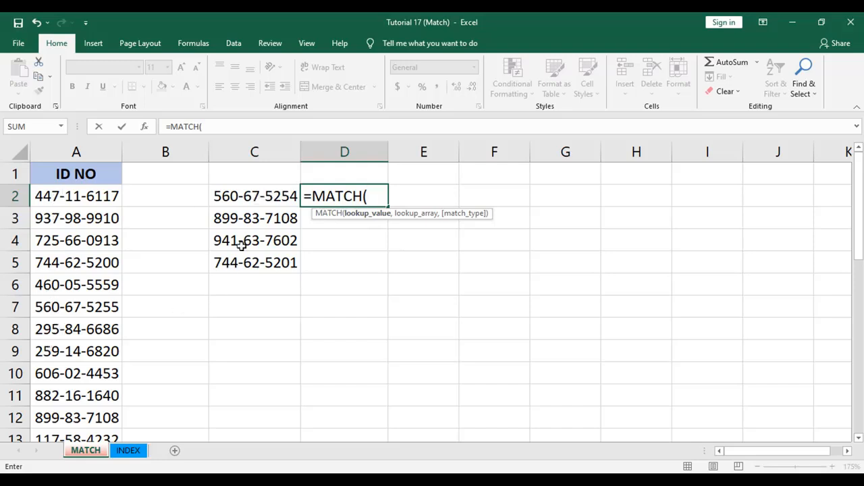
click(261, 197)
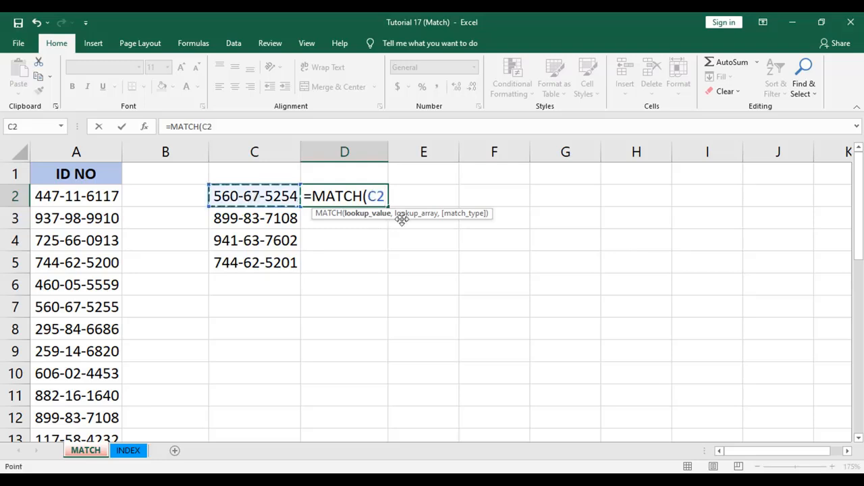
text(,)
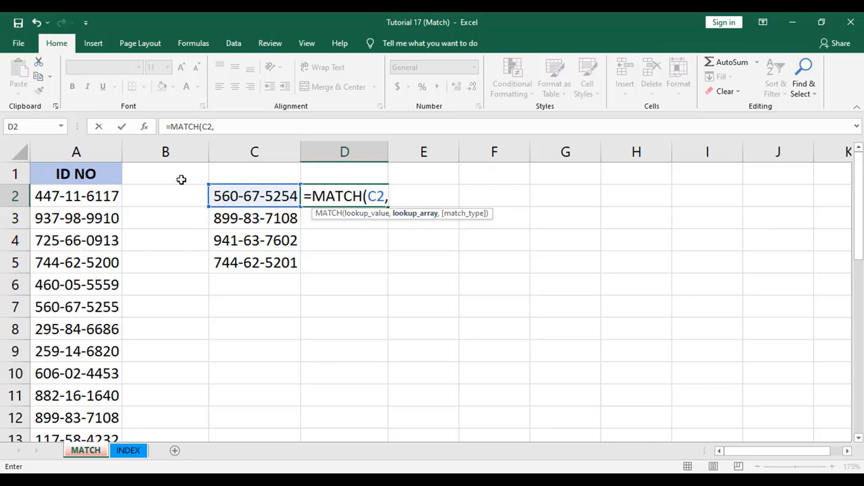
click(83, 152)
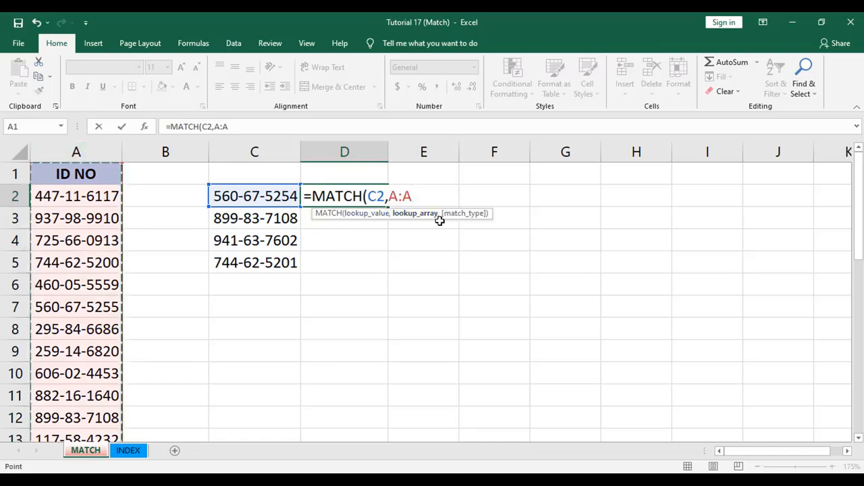
text(,)
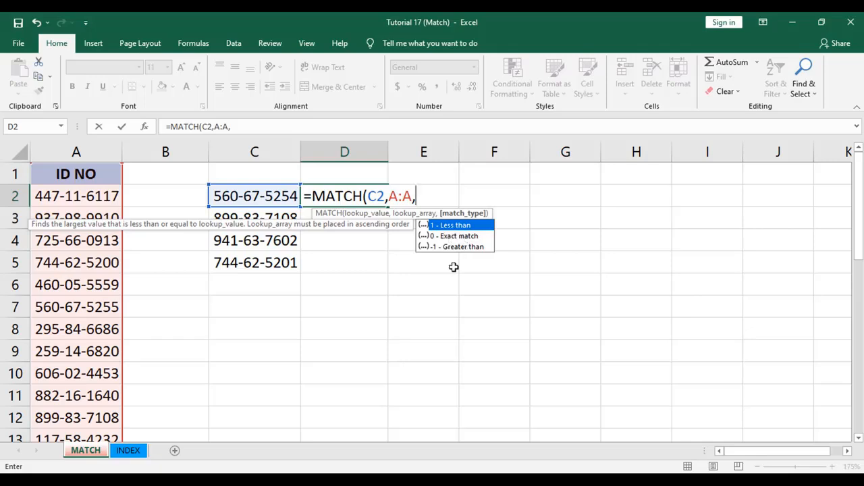
text(0))
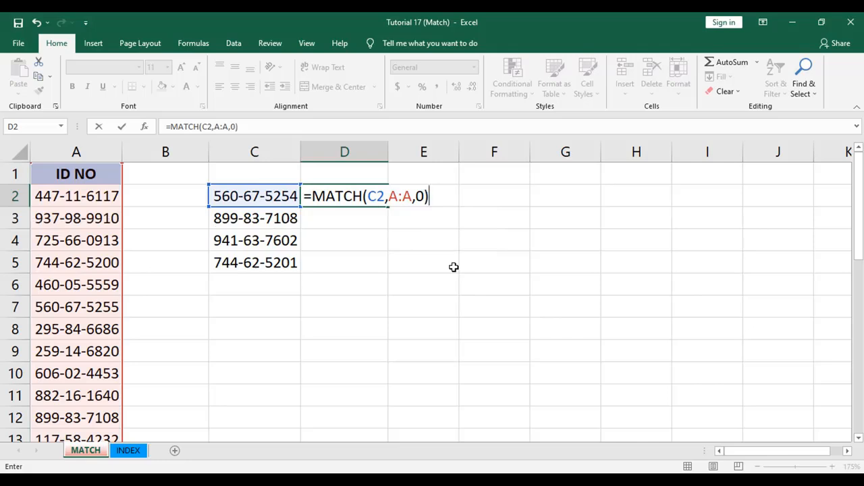
key(Return)
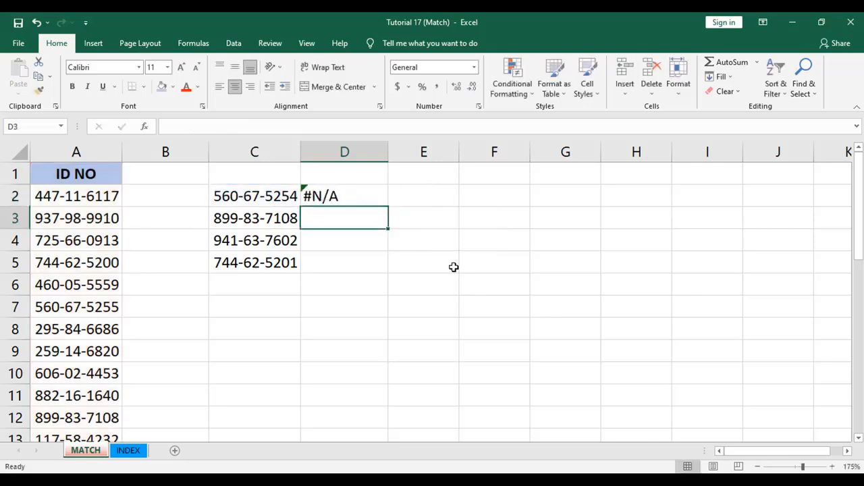
Fill the MATCH formula from D2 down through D5 and compare the lookup in row 3 with its entry in column A
click(325, 194)
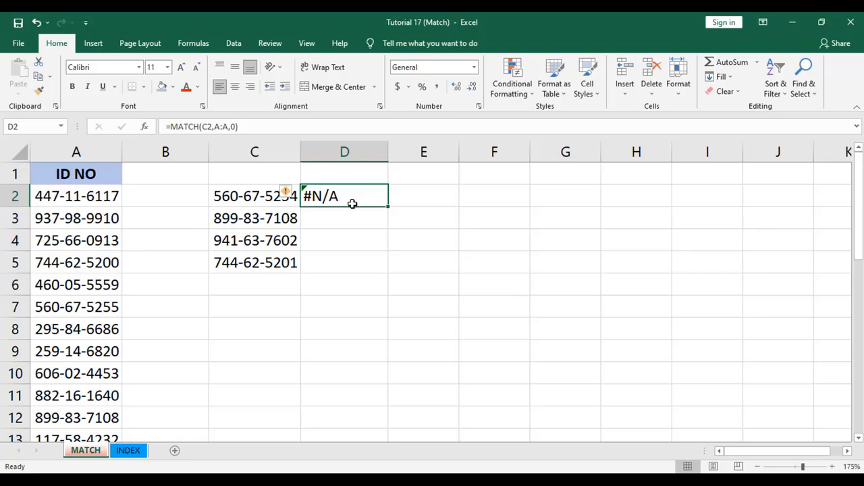
click(256, 200)
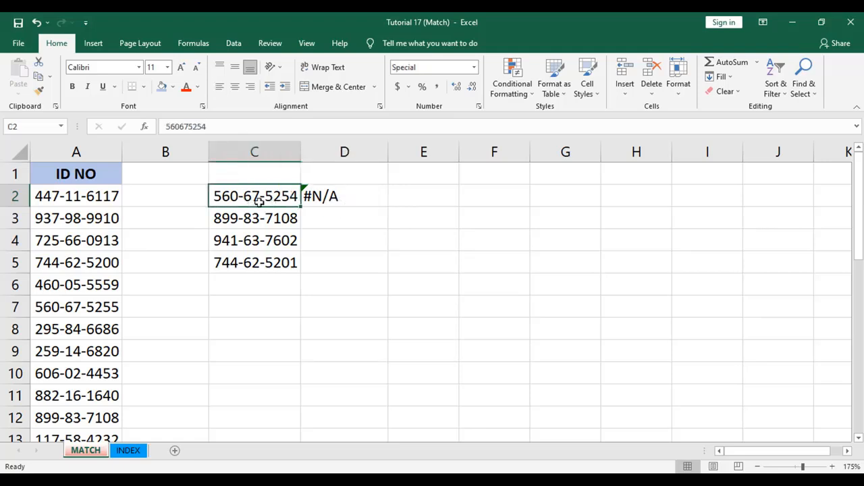
click(329, 196)
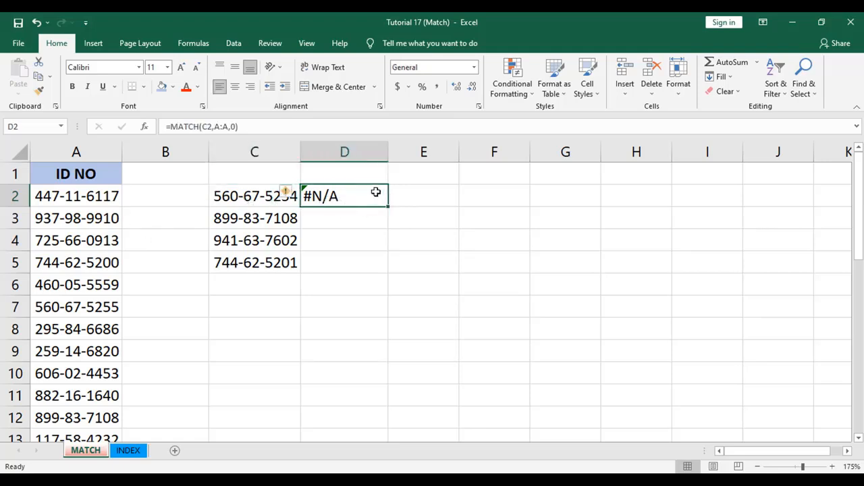
double_click(388, 208)
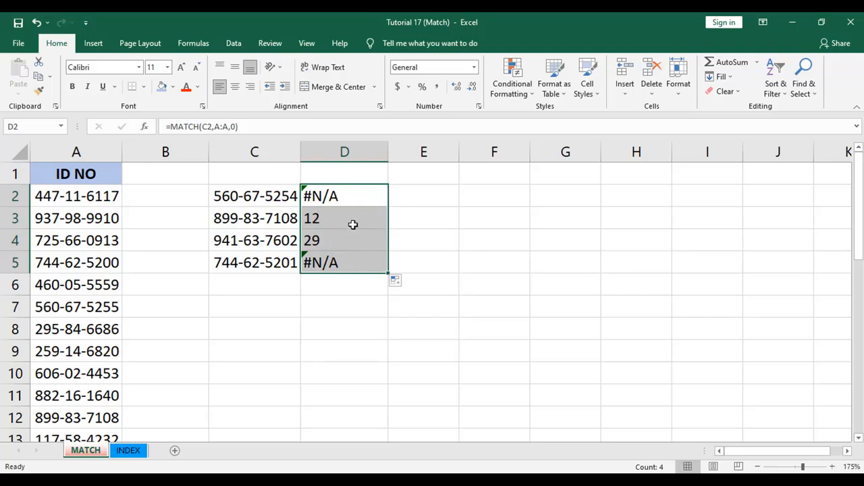
click(238, 224)
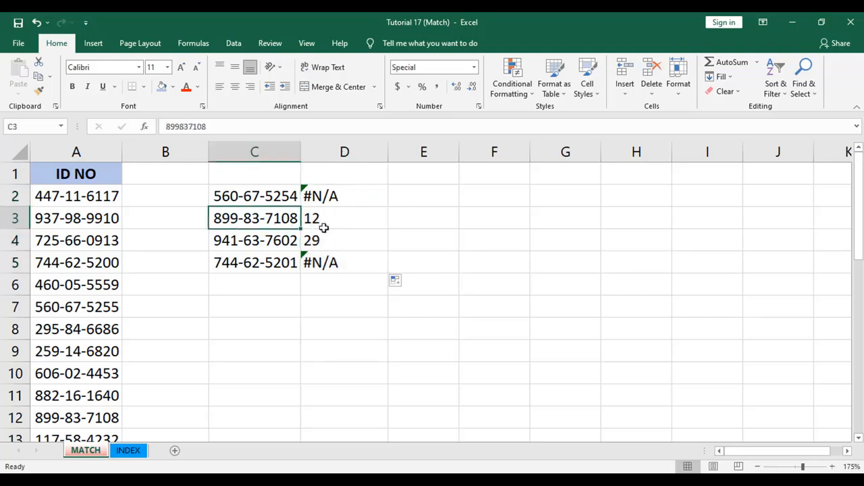
click(322, 226)
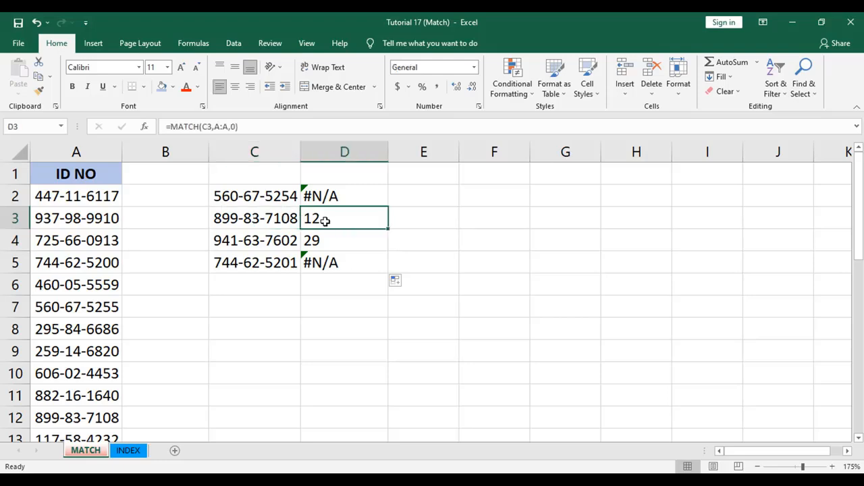
click(42, 417)
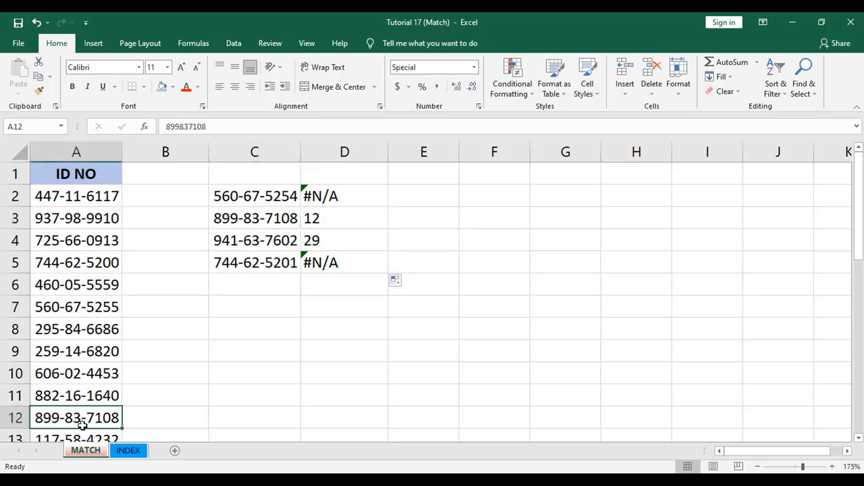
click(230, 220)
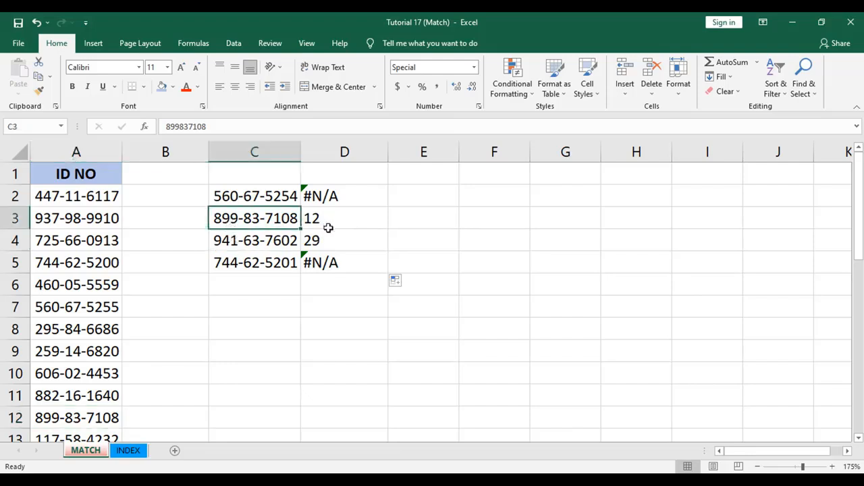
Wrap the formula in D2 in IFERROR so it reads =IFERROR(MATCH(C2,A:A,0),"Not Found")
click(338, 197)
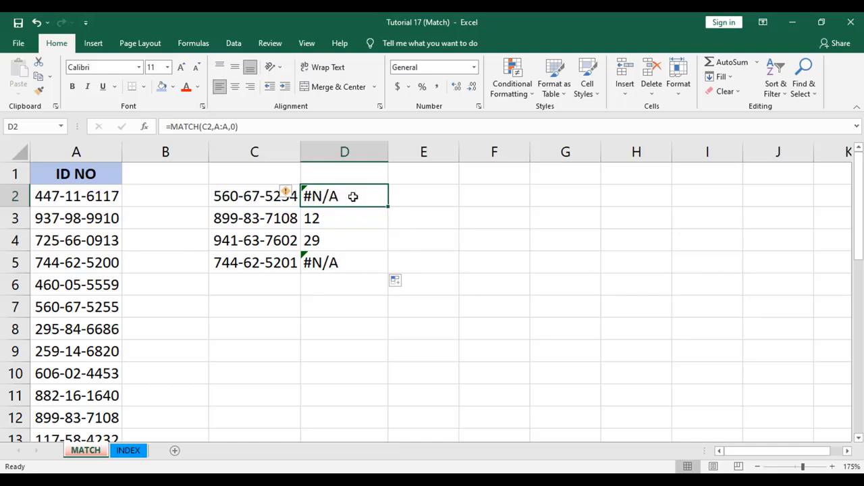
double_click(353, 196)
click(314, 197)
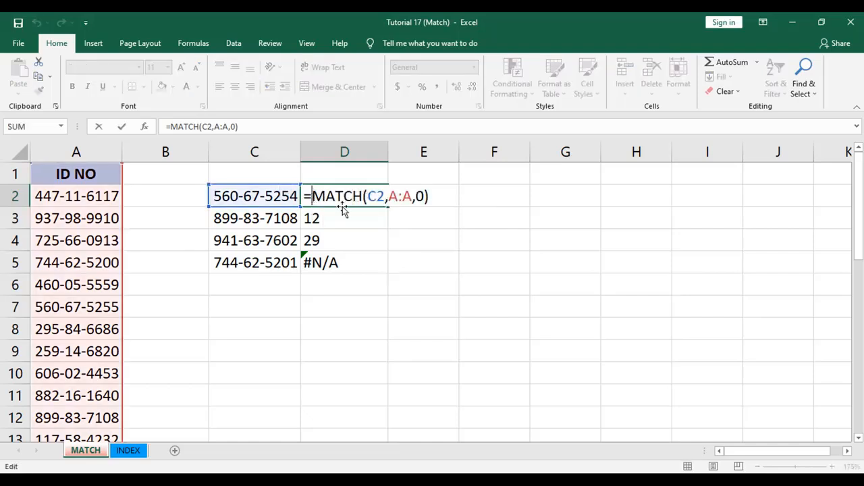
text(if)
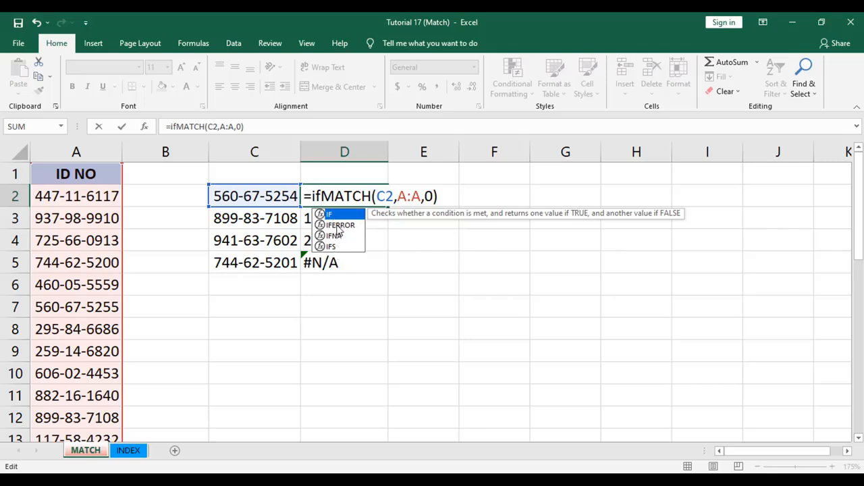
double_click(337, 226)
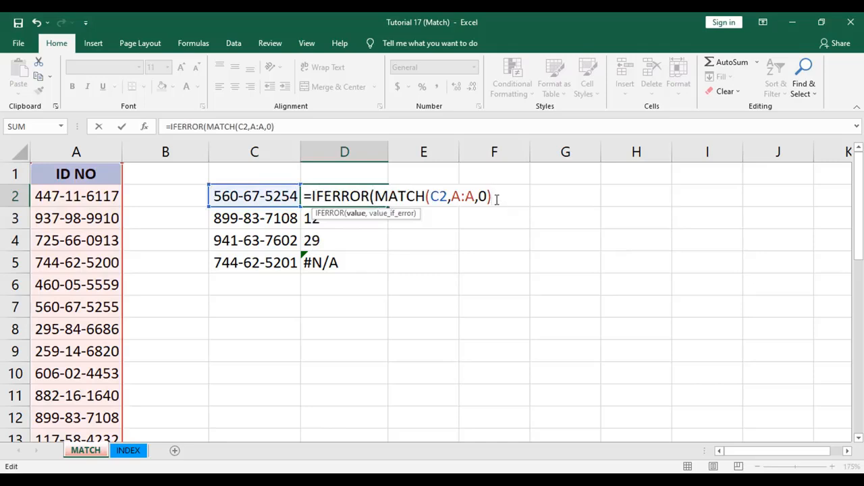
text(,"Not)
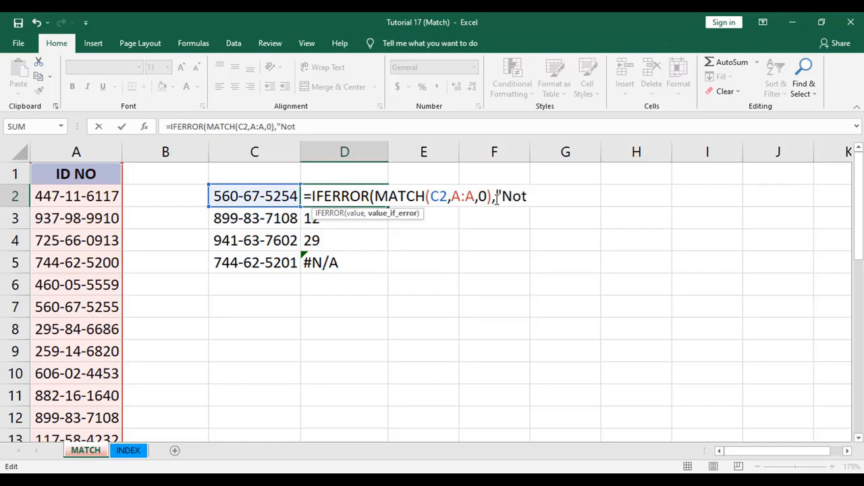
text( Found)
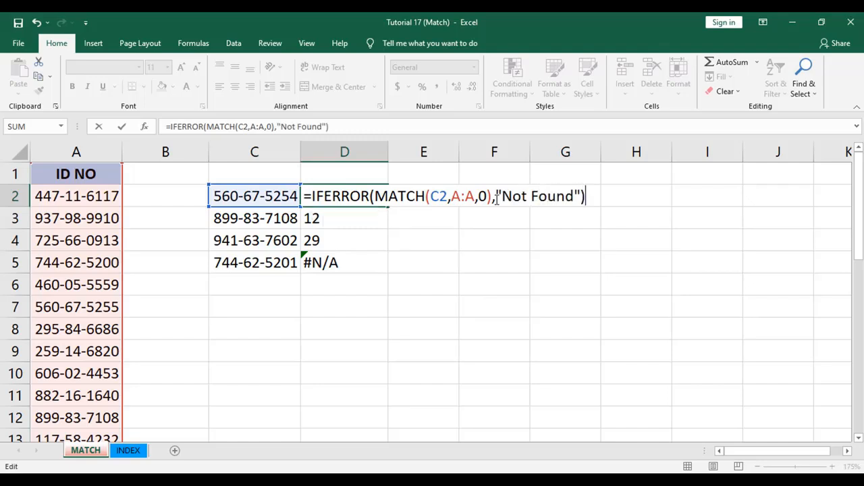
key(Return)
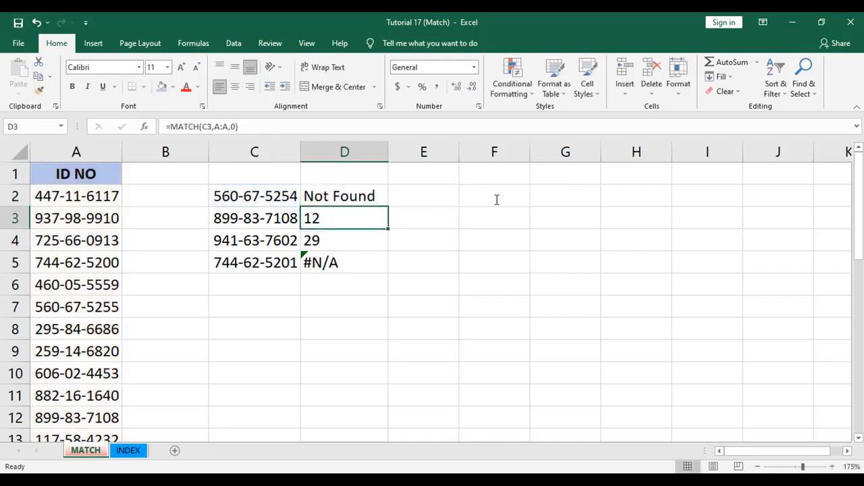
Fill the IFERROR formula from D2 down through D5
click(335, 198)
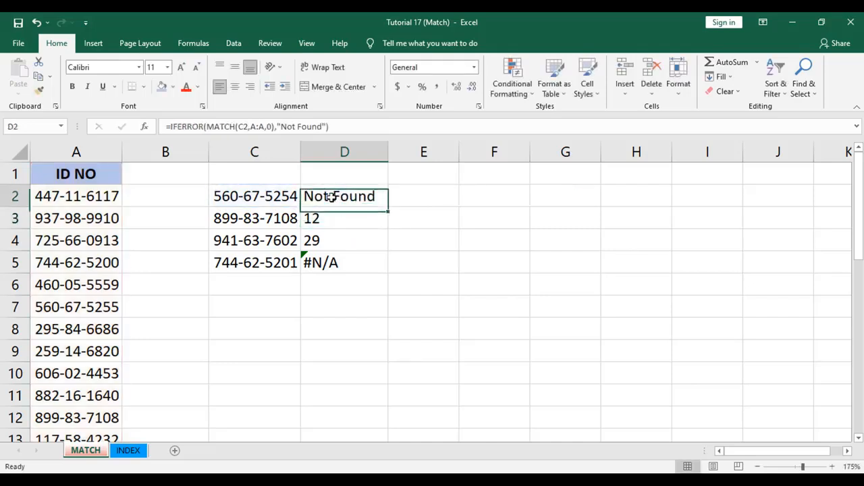
double_click(390, 205)
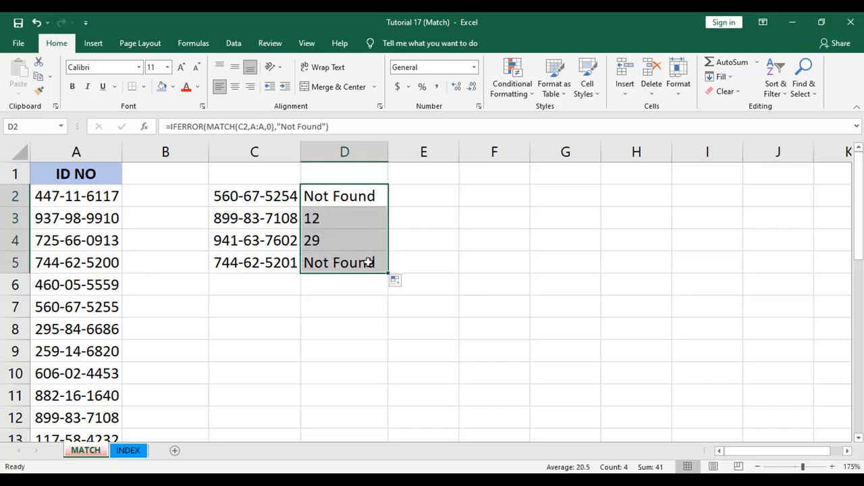
click(343, 265)
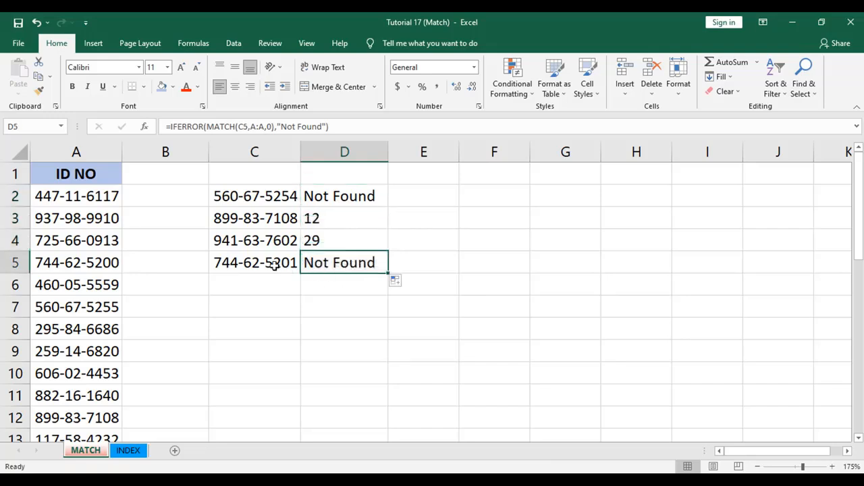
Change the last digit of the ID in C5 to 0 to match the ID in A5, and check the lookup result
click(257, 263)
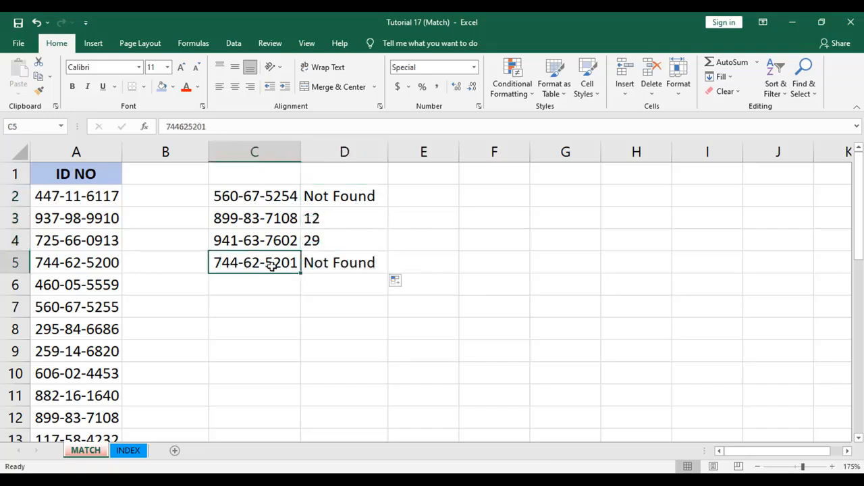
click(57, 266)
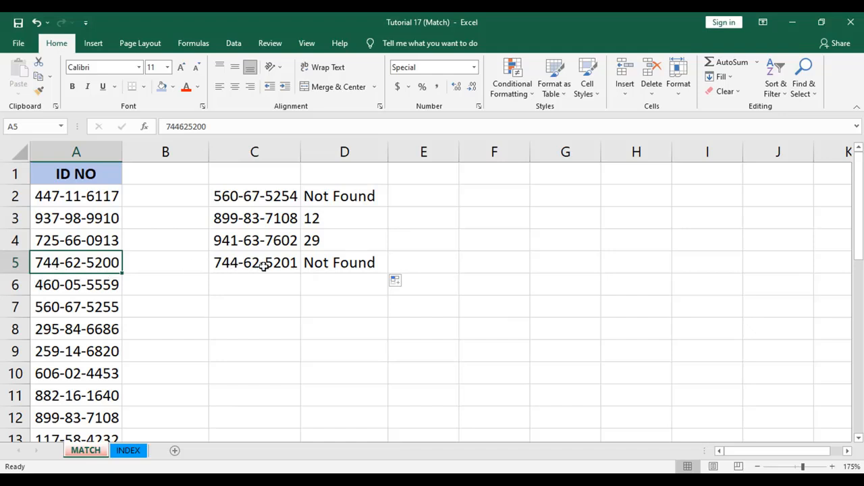
double_click(297, 264)
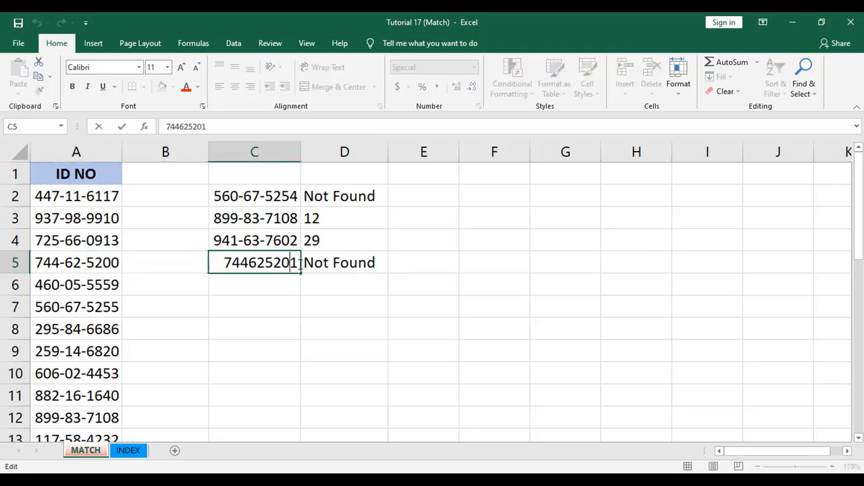
key(BackSpace)
text(0)
key(Return)
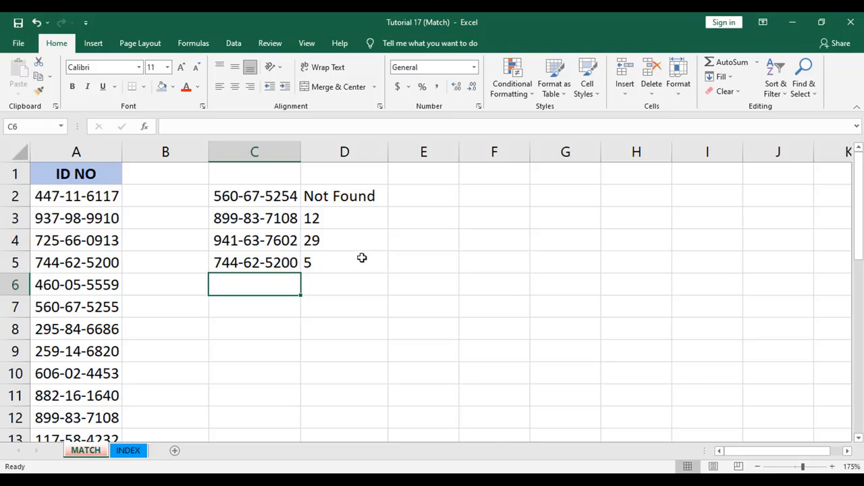
click(360, 261)
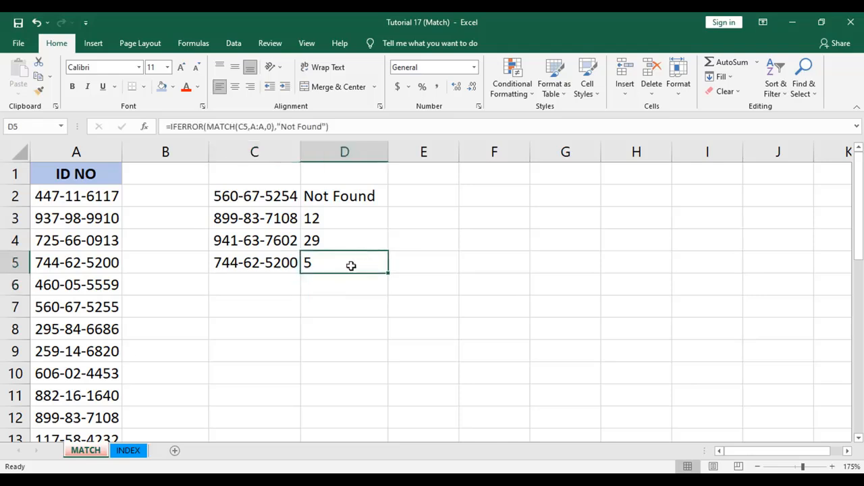
click(274, 213)
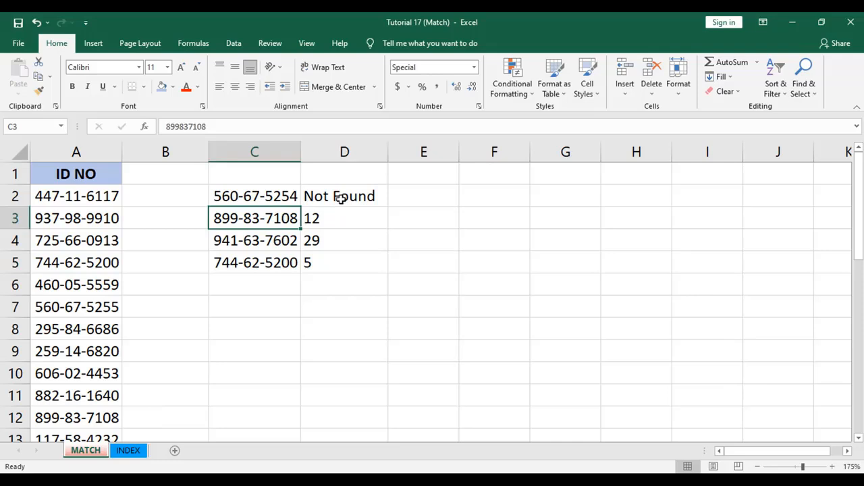
click(425, 215)
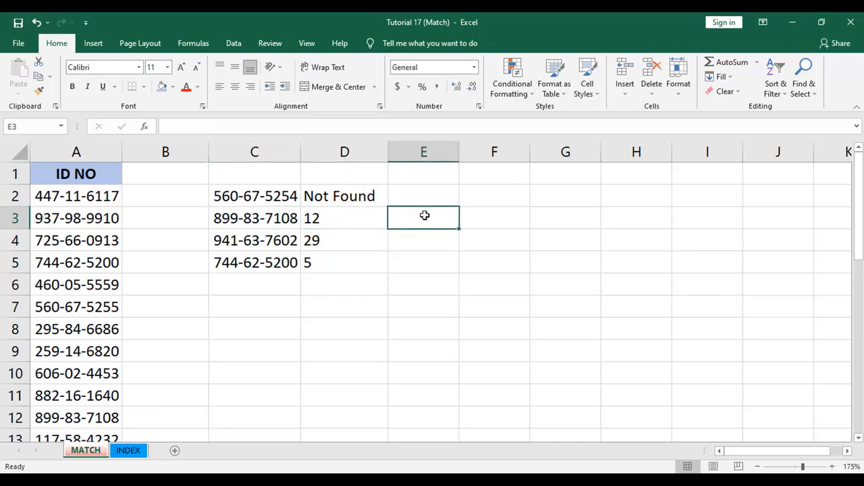